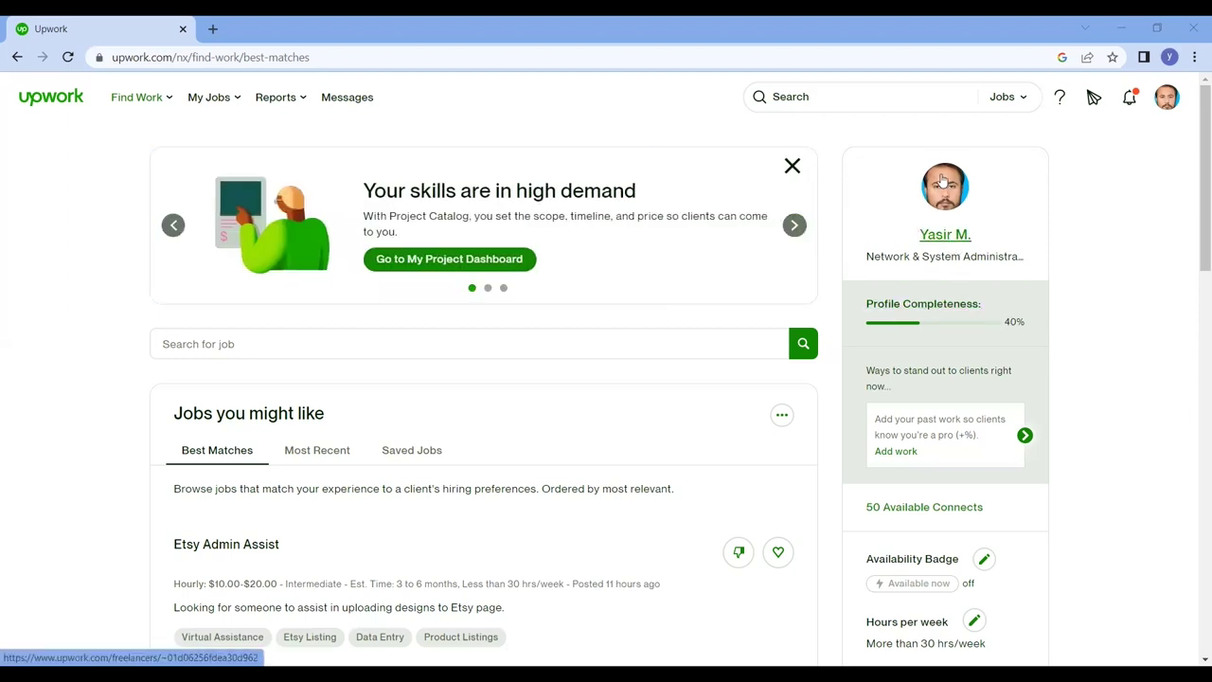
Open your own freelancer profile and start adding a certification manually in the Certifications section
{"action": "left_click", "coordinate": [945, 237]}
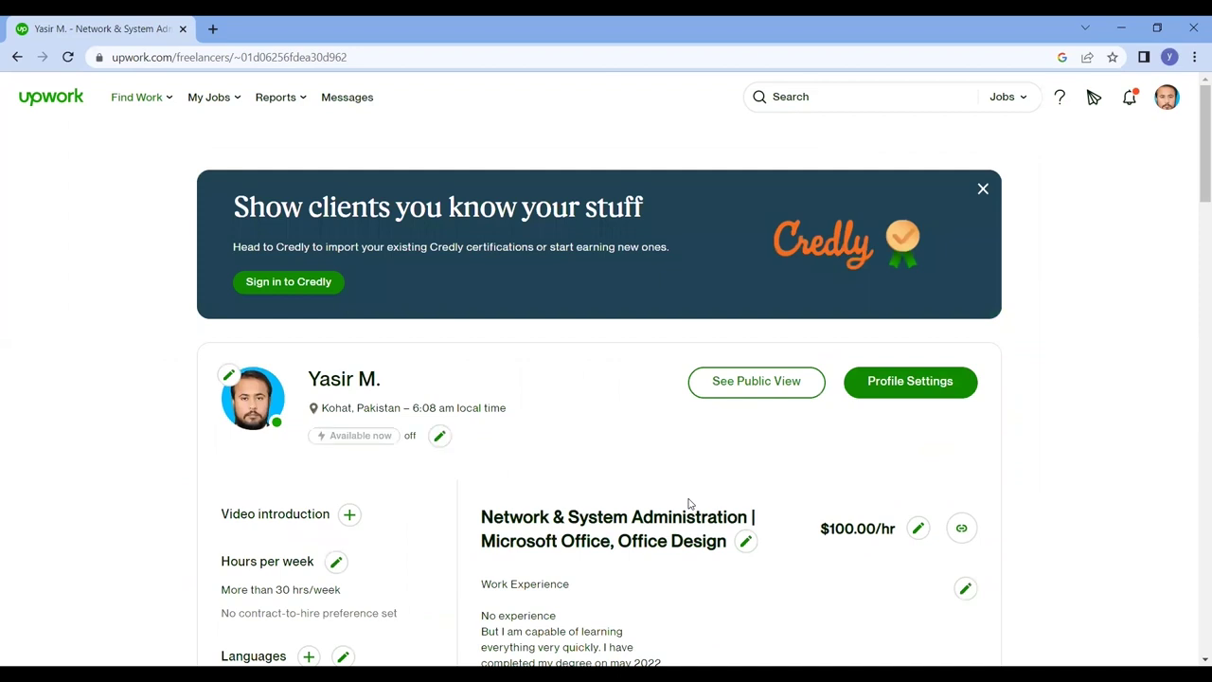
{"action": "scroll", "coordinate": [689, 504], "scroll_direction": "down", "scroll_amount": 3}
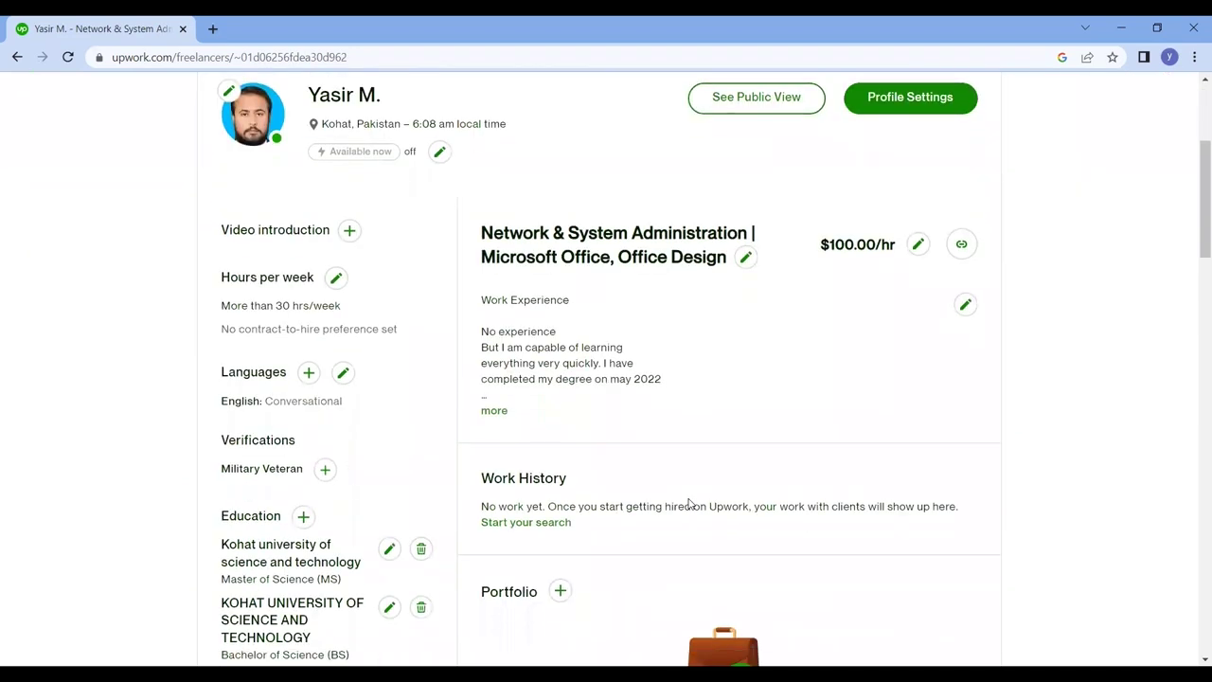
{"action": "scroll", "coordinate": [690, 504], "scroll_direction": "down", "scroll_amount": 4}
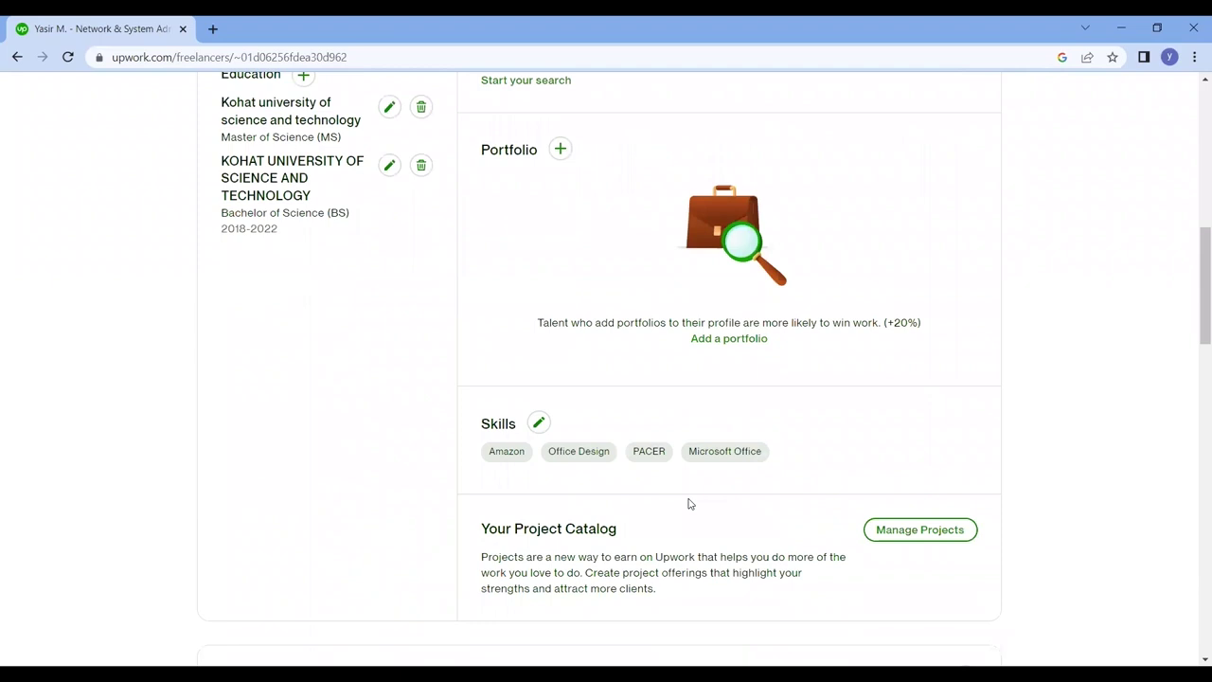
{"action": "scroll", "coordinate": [689, 504], "scroll_direction": "down", "scroll_amount": 4}
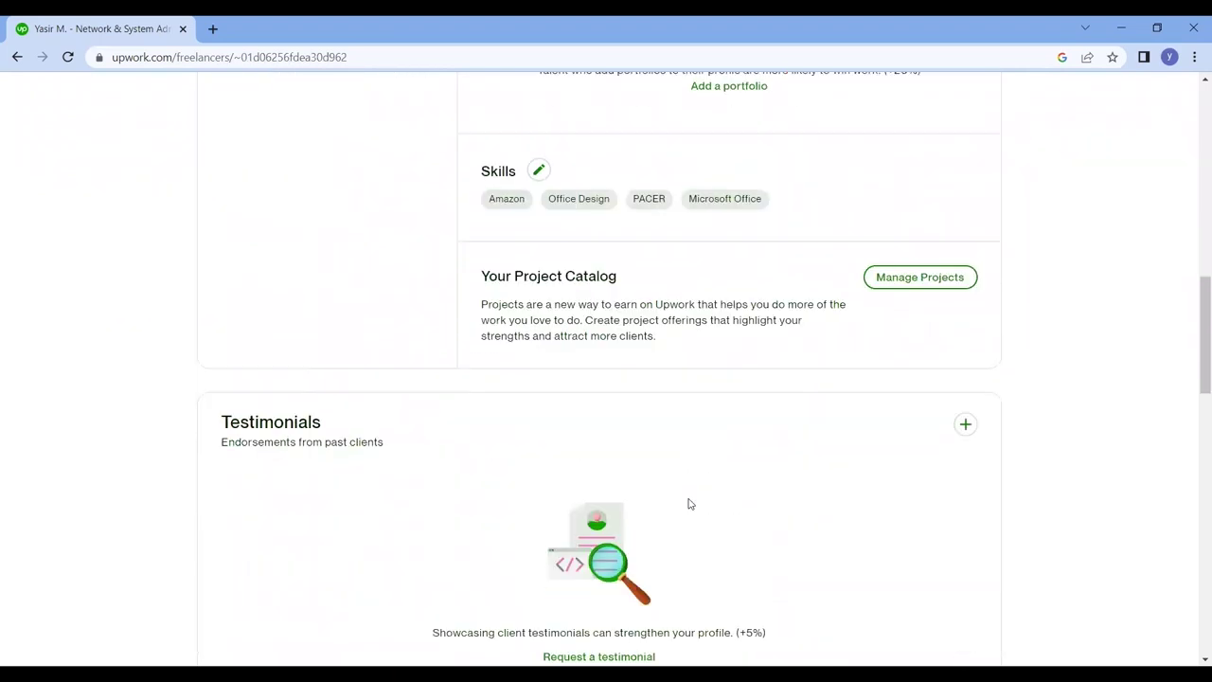
{"action": "scroll", "coordinate": [689, 504], "scroll_direction": "down", "scroll_amount": 4}
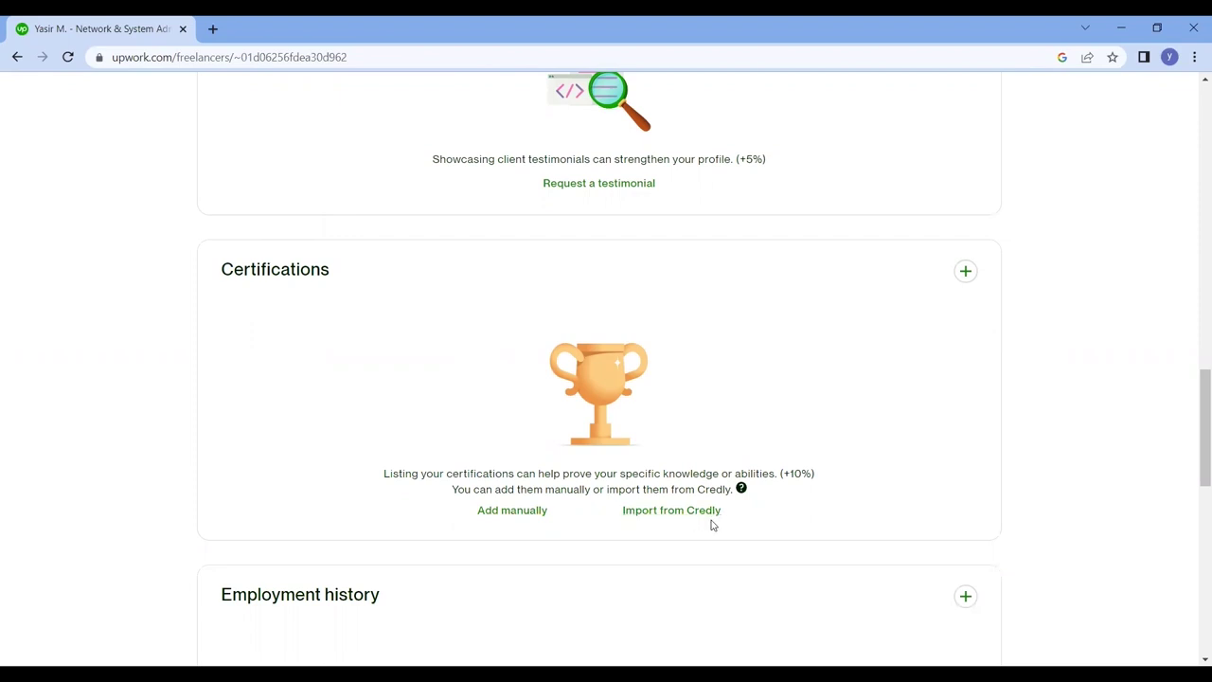
{"action": "left_click", "coordinate": [512, 511]}
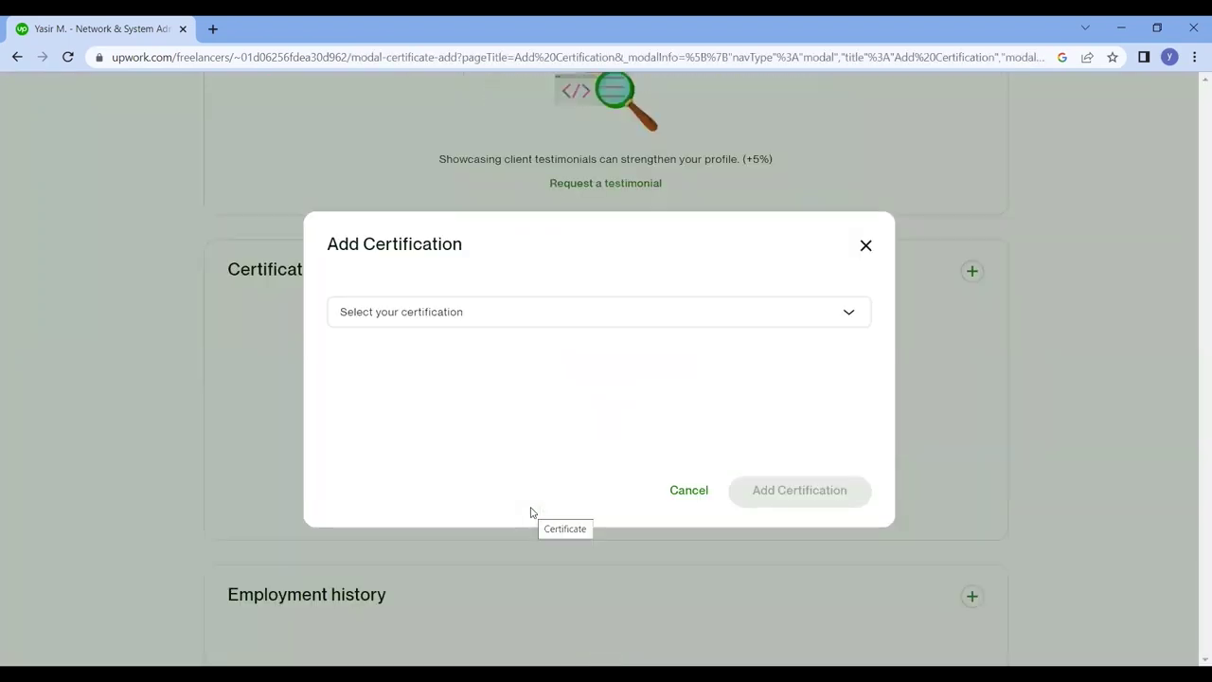
Choose to add a custom certification instead of one from the predefined certification list
{"action": "left_click", "coordinate": [846, 315]}
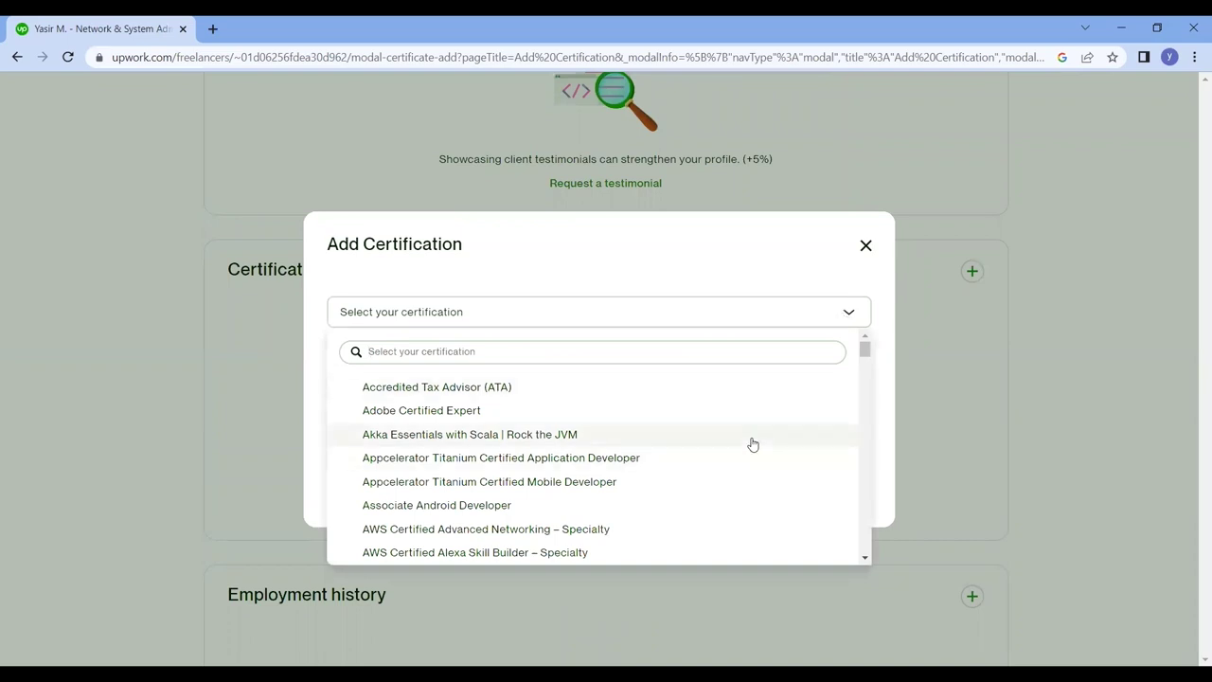
{"action": "scroll", "coordinate": [753, 444], "scroll_direction": "down", "scroll_amount": 20}
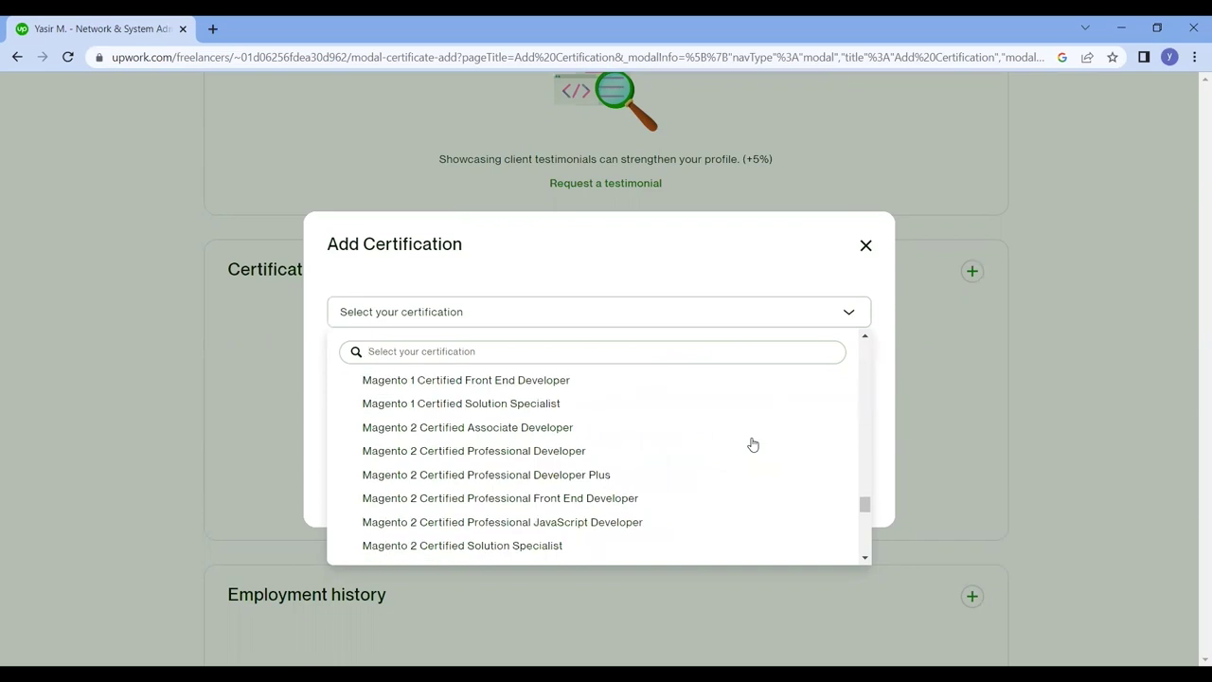
{"action": "scroll", "coordinate": [753, 444], "scroll_direction": "down", "scroll_amount": 2}
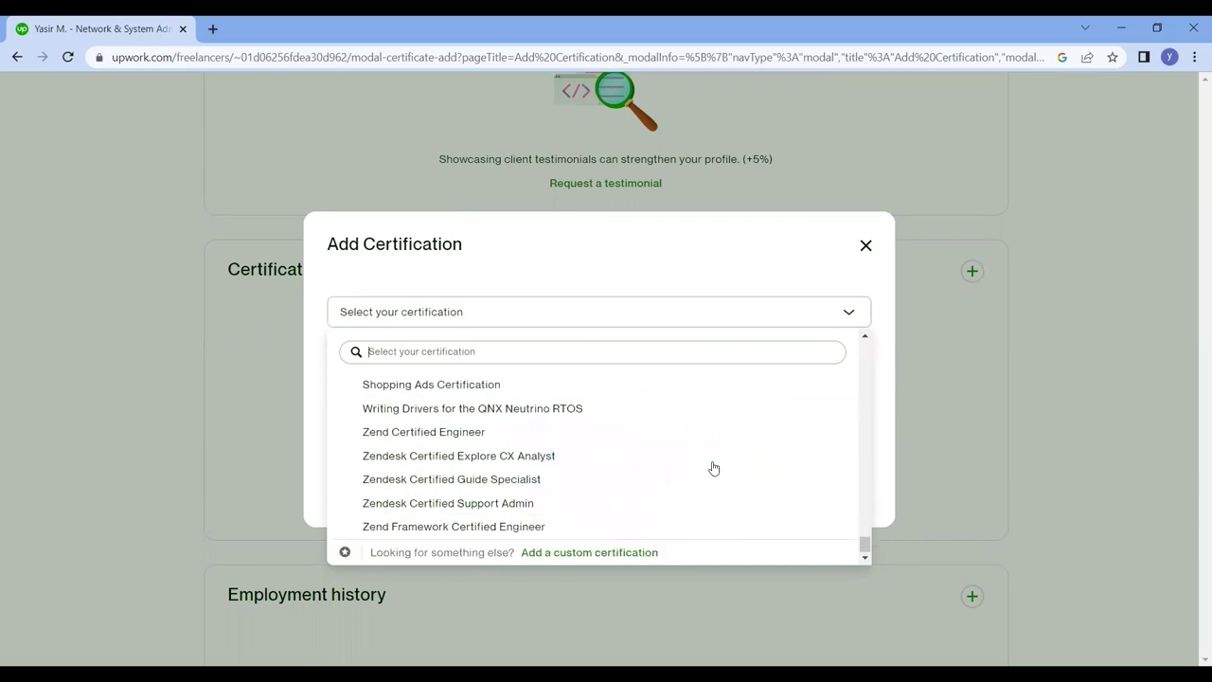
{"action": "left_click", "coordinate": [614, 552]}
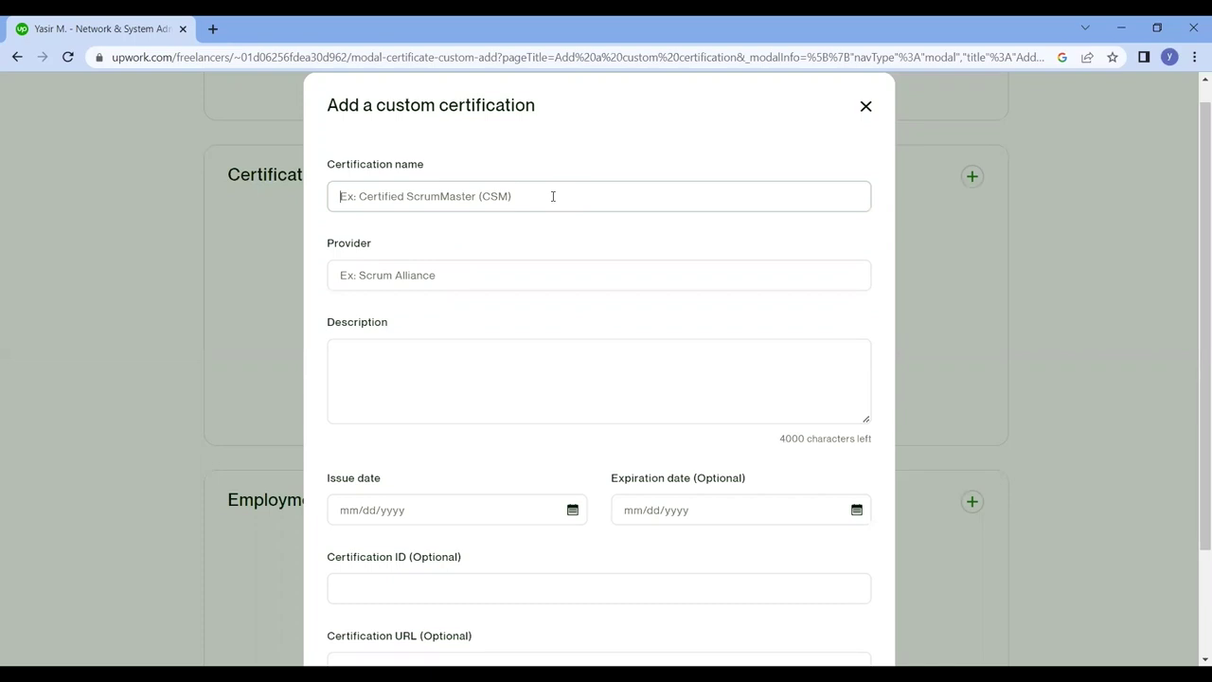
Enter "growemore" as the name of the custom certification
{"action": "type", "text": "gr"}
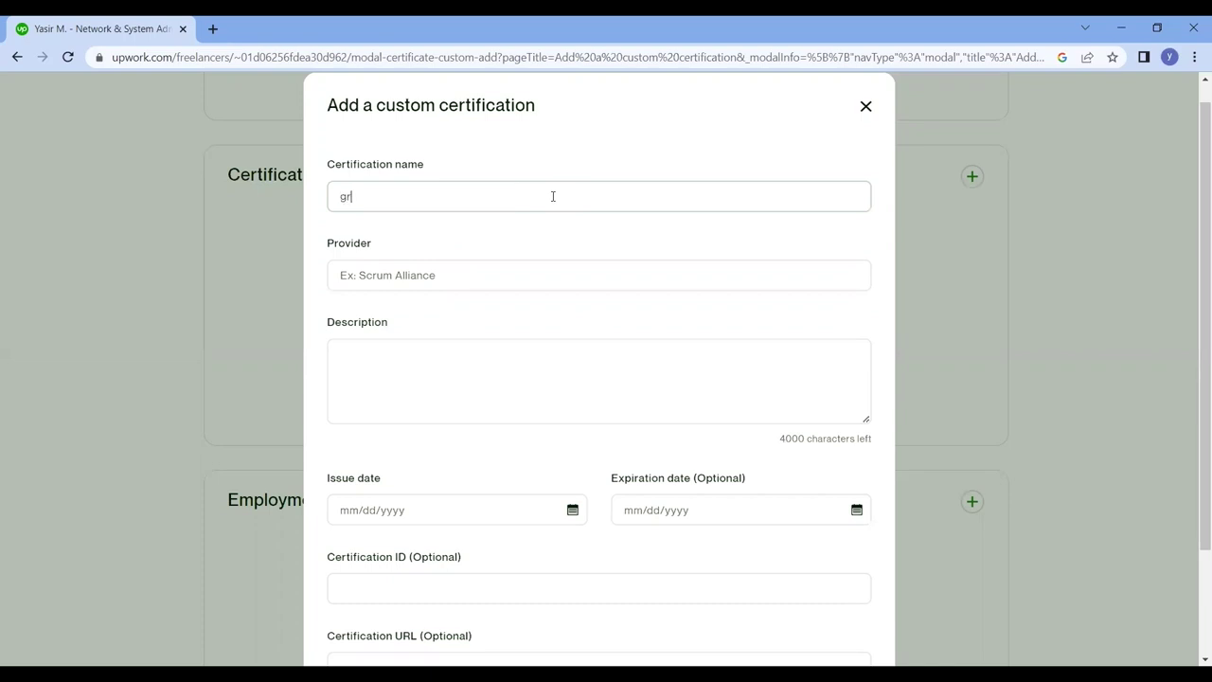
{"action": "type", "text": "owemore"}
{"action": "left_click", "coordinate": [489, 283]}
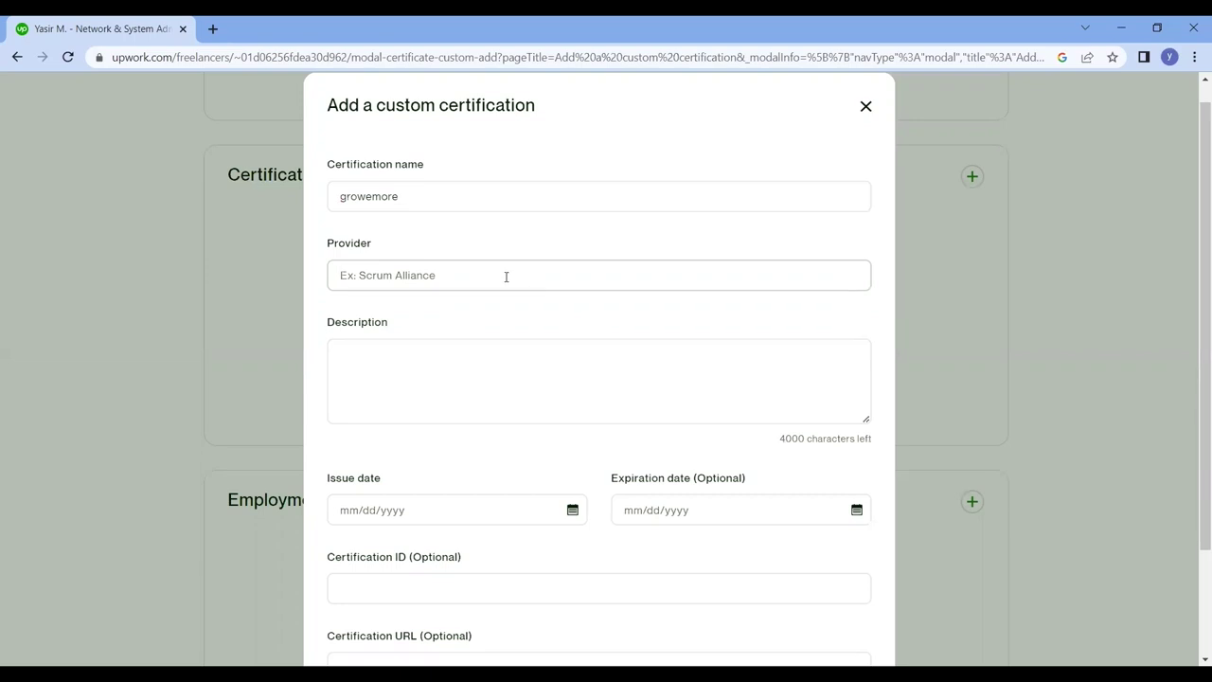
Fill in the certification description with "i am a students of a growemor"
{"action": "left_click", "coordinate": [504, 374]}
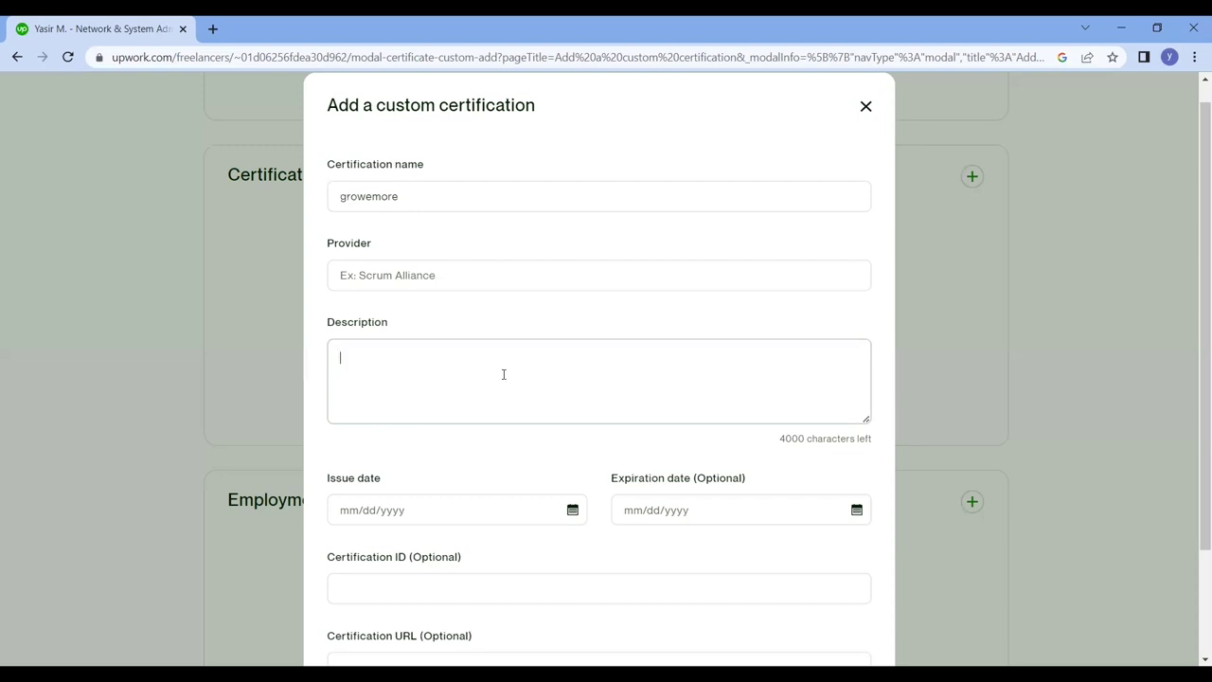
{"action": "type", "text": "i am a students of a frw"}
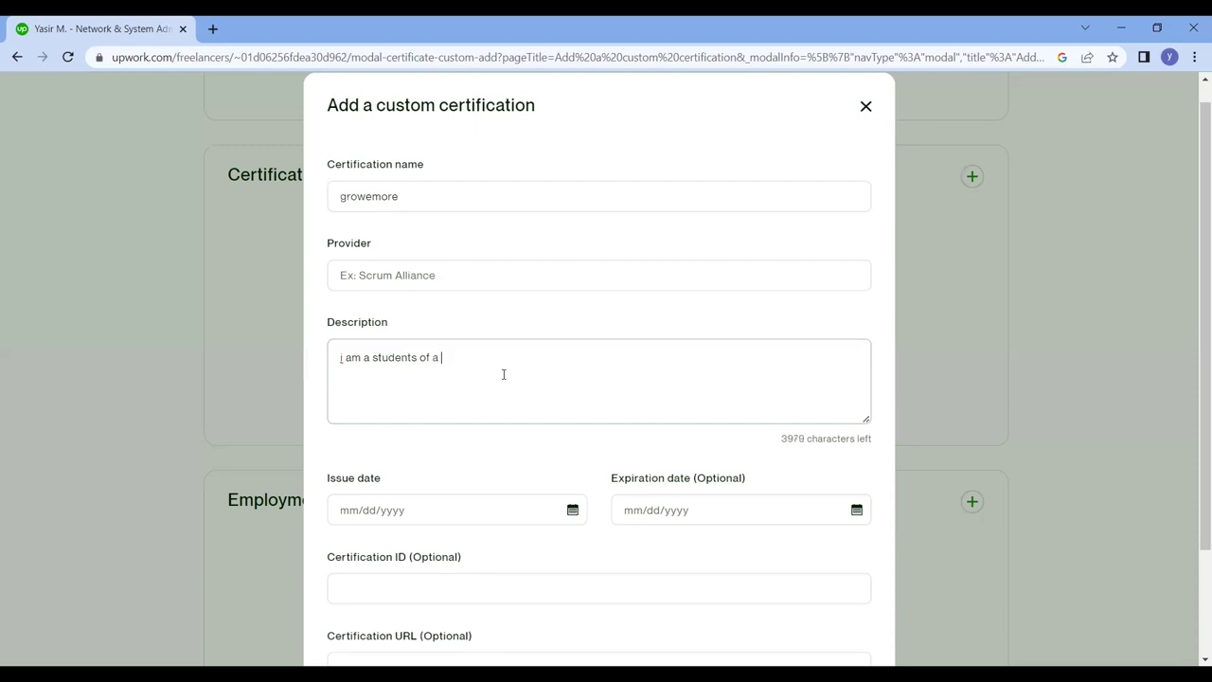
{"action": "key", "text": "BackSpace"}
{"action": "key", "text": "BackSpace"}
{"action": "key", "text": "BackSpace"}
{"action": "type", "text": "grw"}
{"action": "key", "text": "BackSpace"}
{"action": "type", "text": "owemor"}
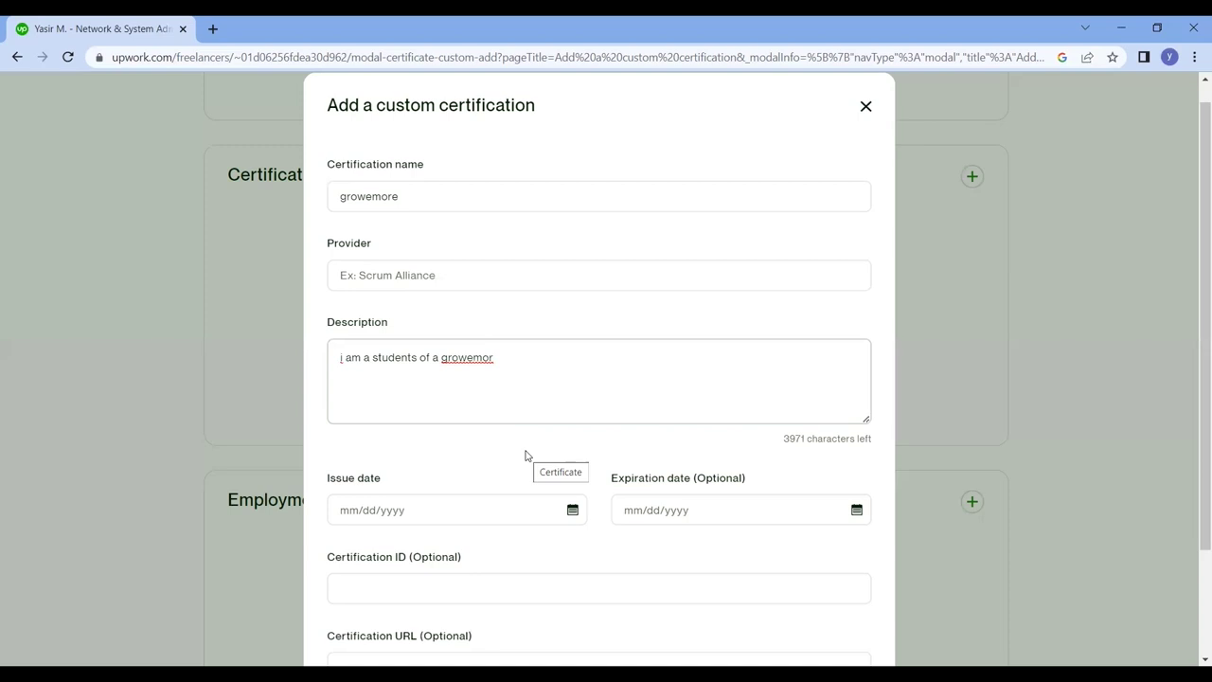
Set the certification's issue date to April 21, 2022
{"action": "scroll", "coordinate": [526, 455], "scroll_direction": "down", "scroll_amount": 2}
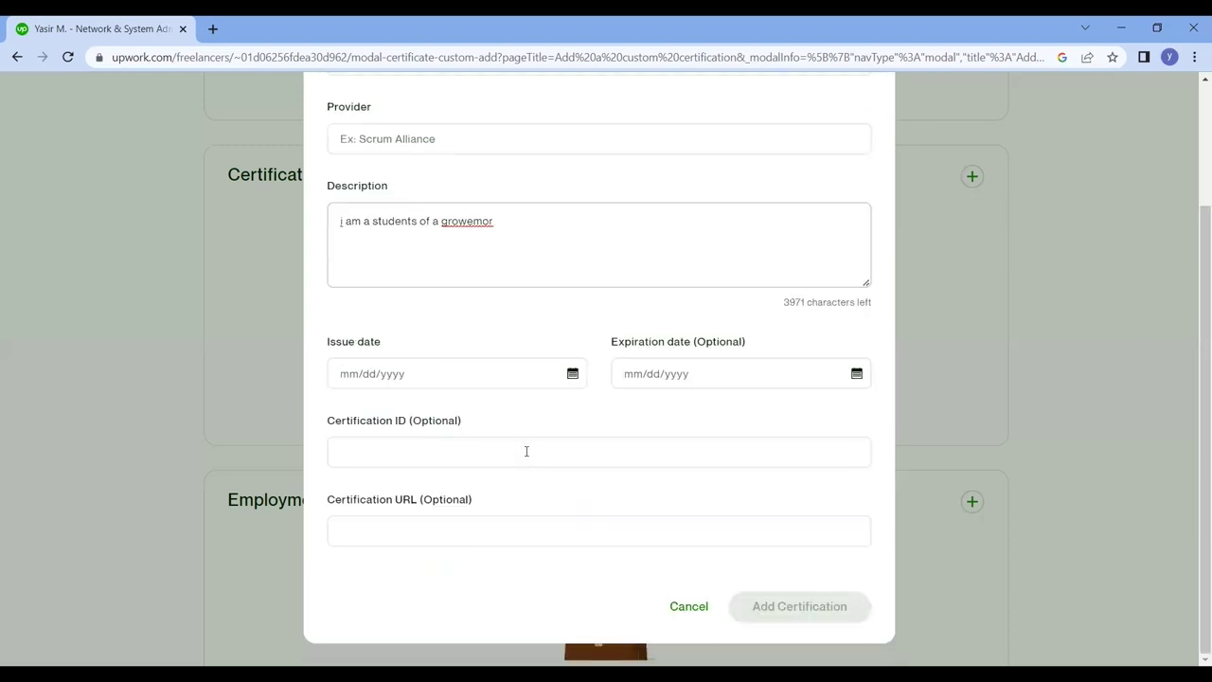
{"action": "left_click", "coordinate": [521, 372]}
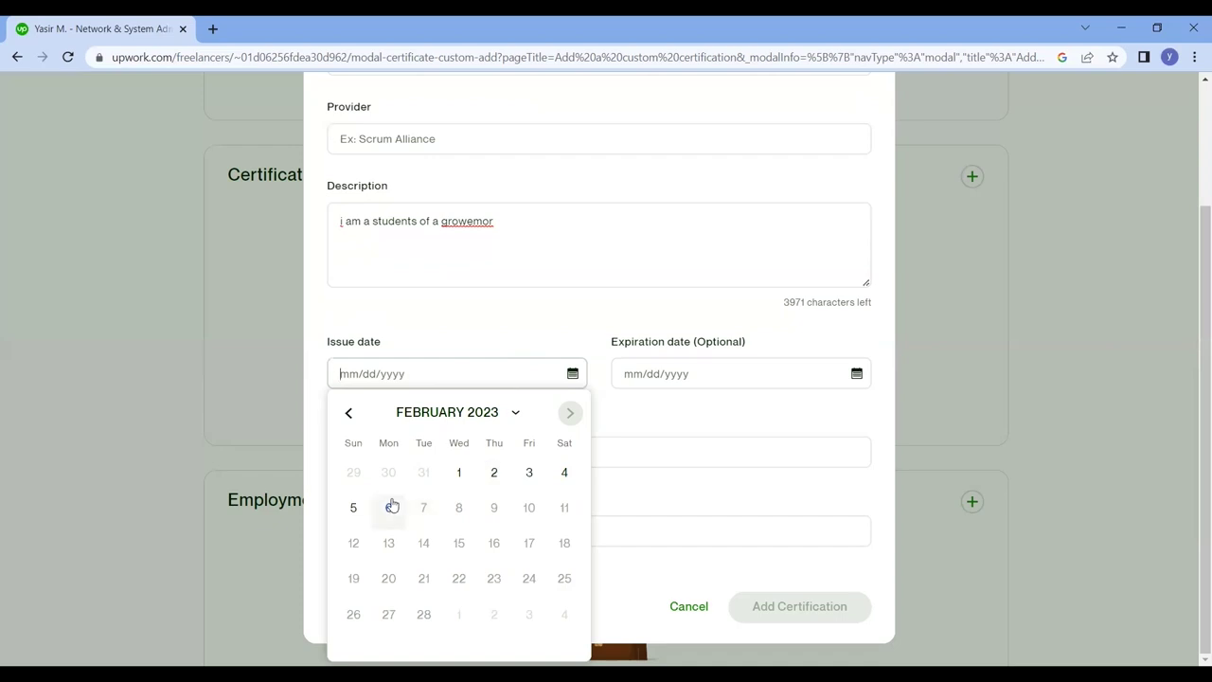
{"action": "left_click", "coordinate": [515, 413]}
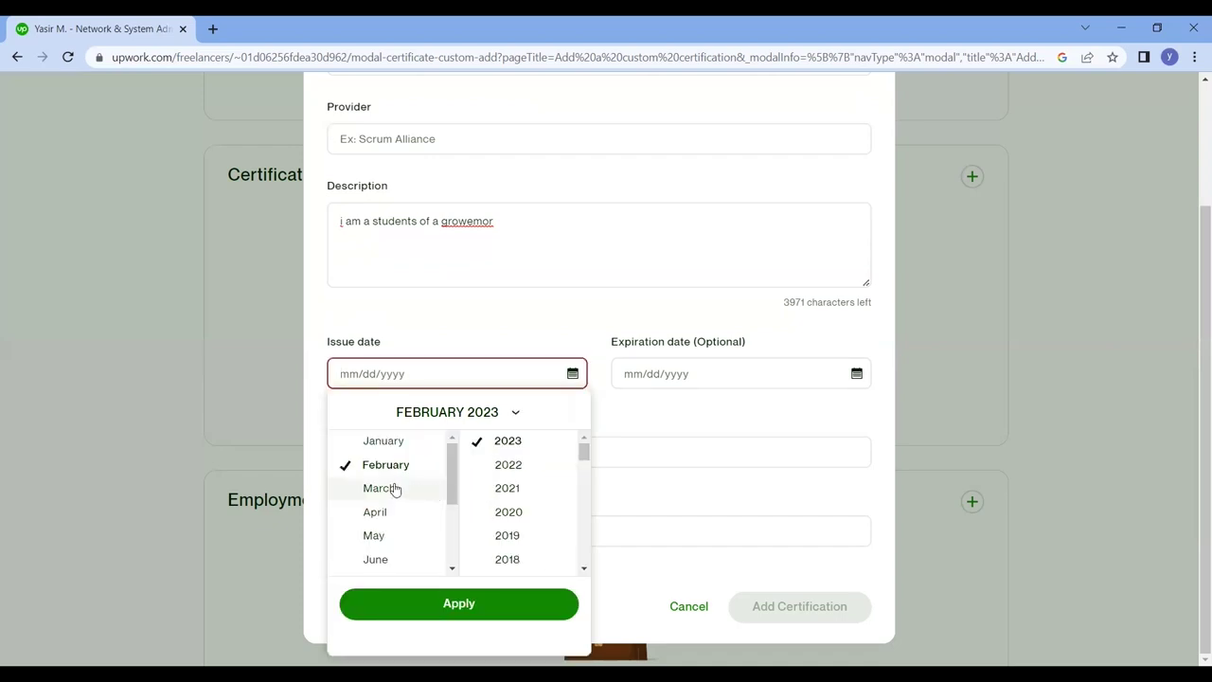
{"action": "left_click", "coordinate": [397, 512]}
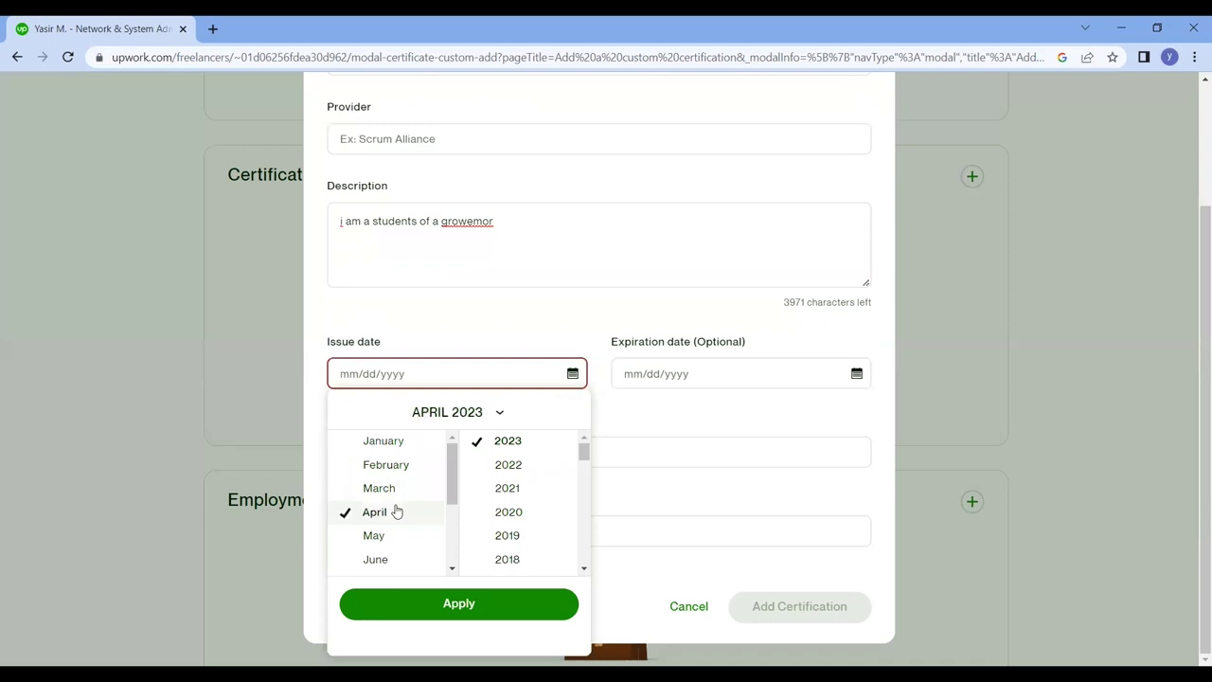
{"action": "left_click", "coordinate": [460, 604]}
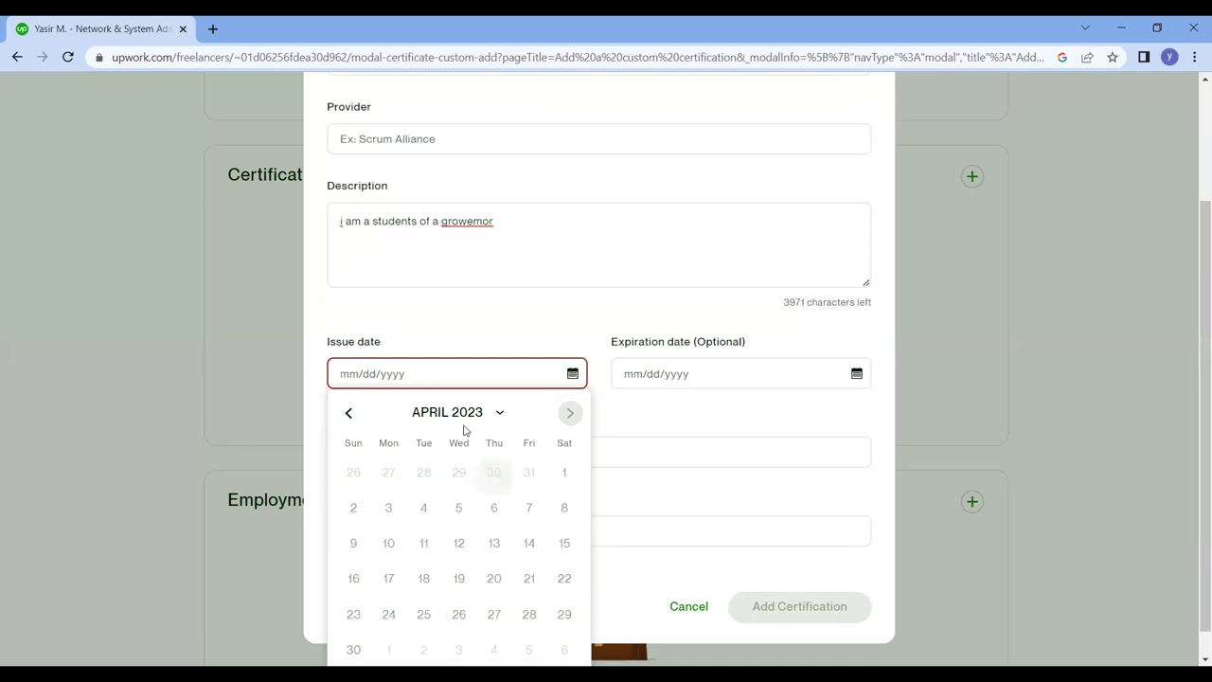
{"action": "left_click", "coordinate": [499, 412]}
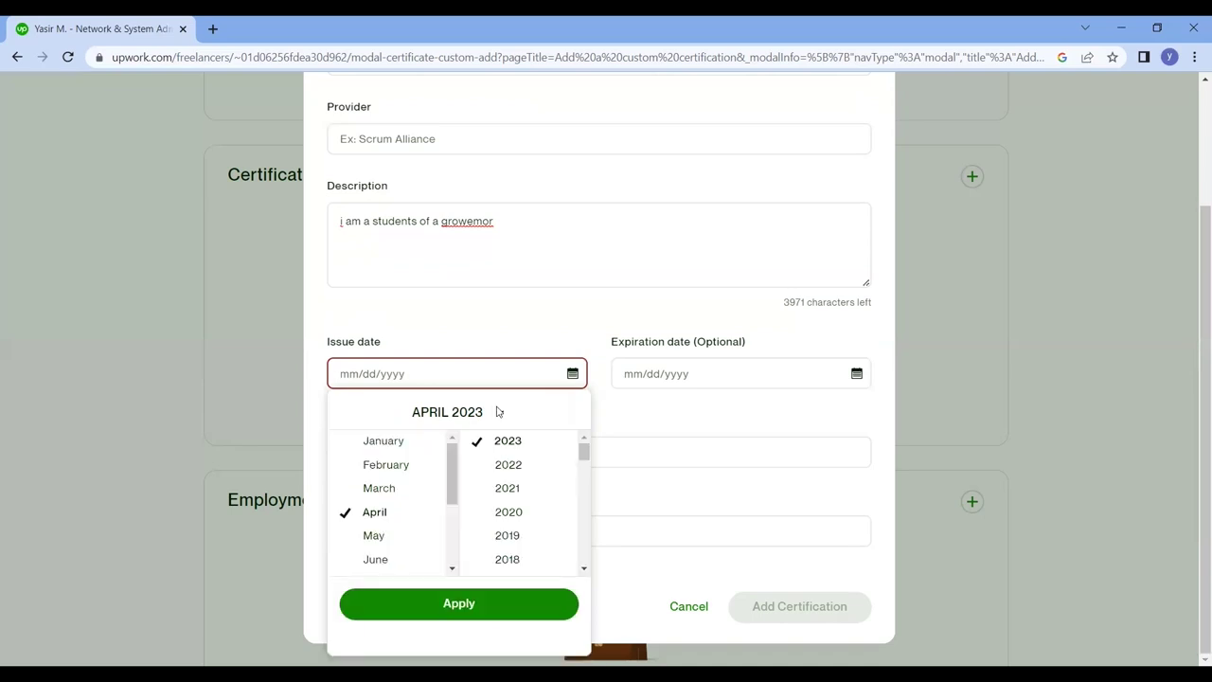
{"action": "left_click", "coordinate": [507, 466]}
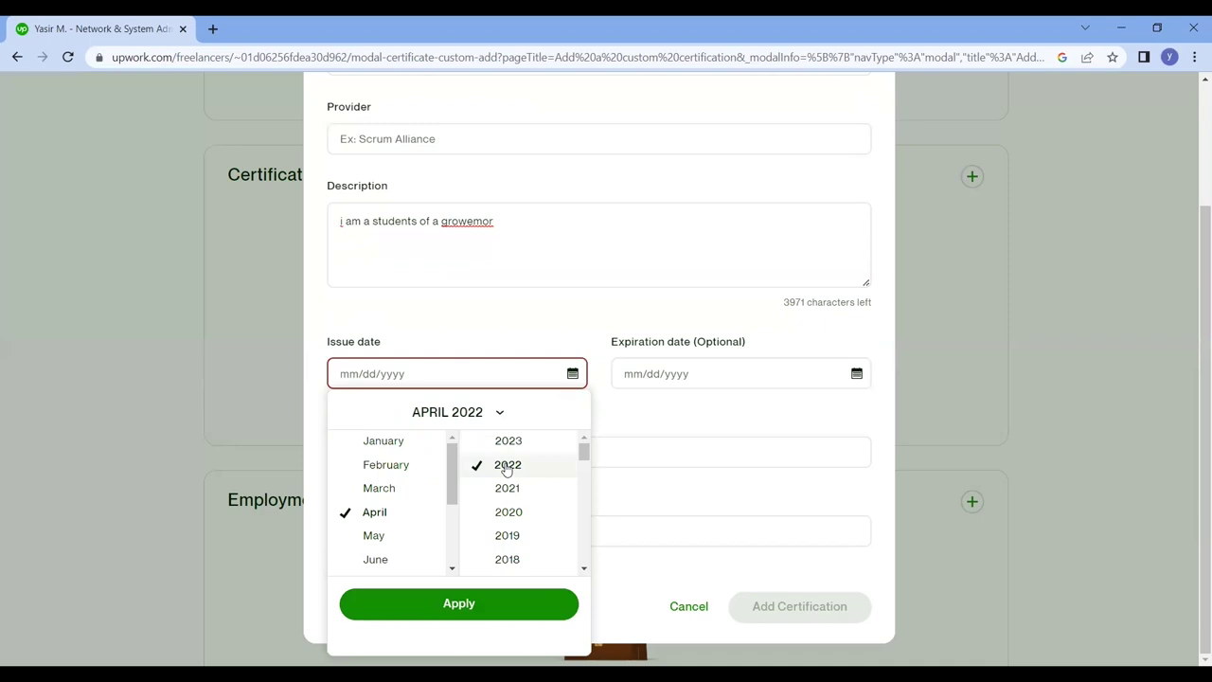
{"action": "left_click", "coordinate": [483, 605]}
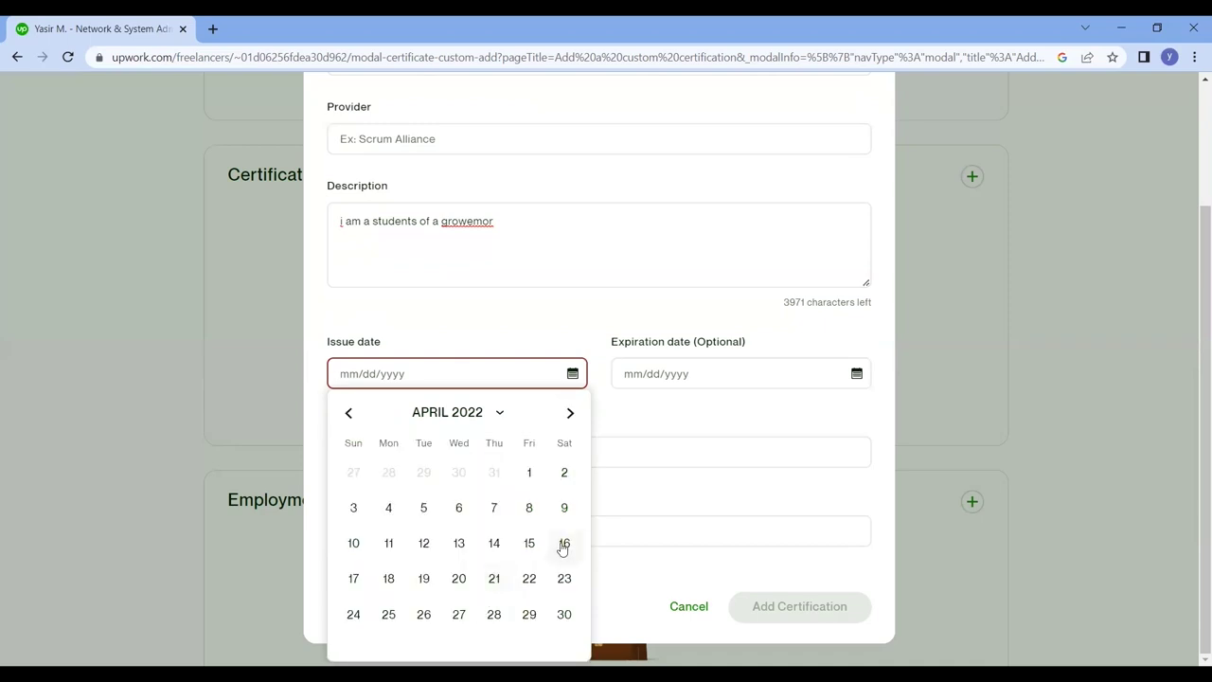
{"action": "left_click", "coordinate": [495, 577]}
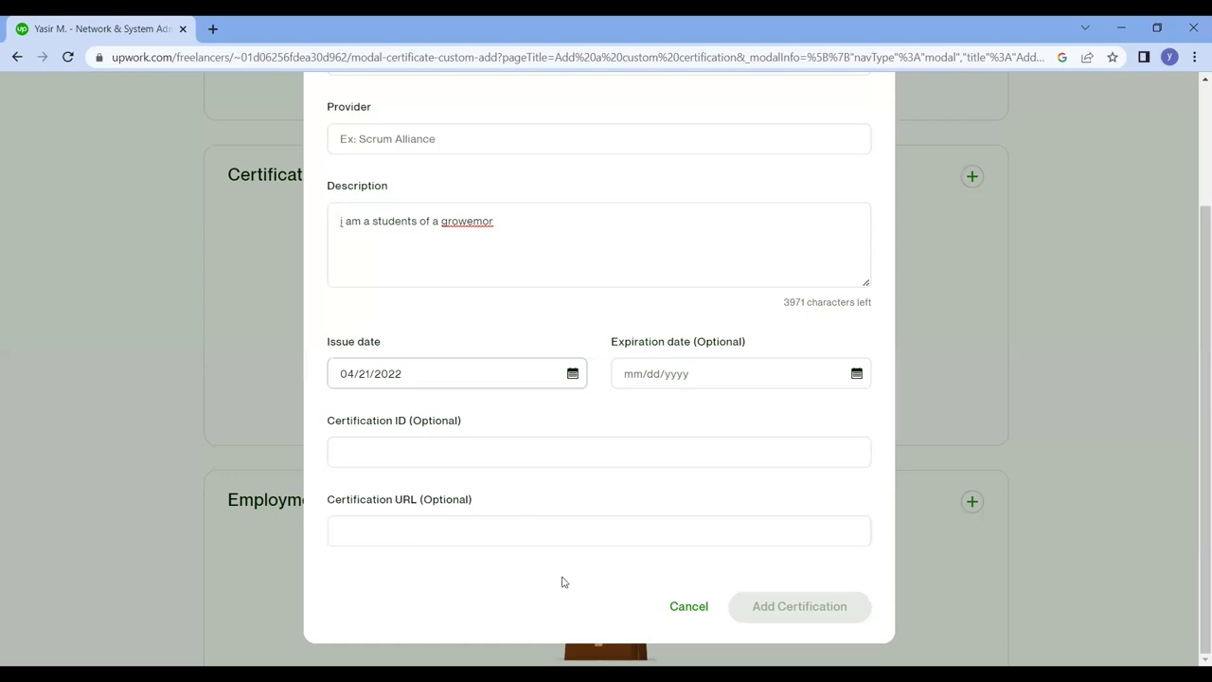
Enter "growemorw" as the certification provider and add the completed certification to the profile
{"action": "scroll", "coordinate": [561, 582], "scroll_direction": "up", "scroll_amount": 2}
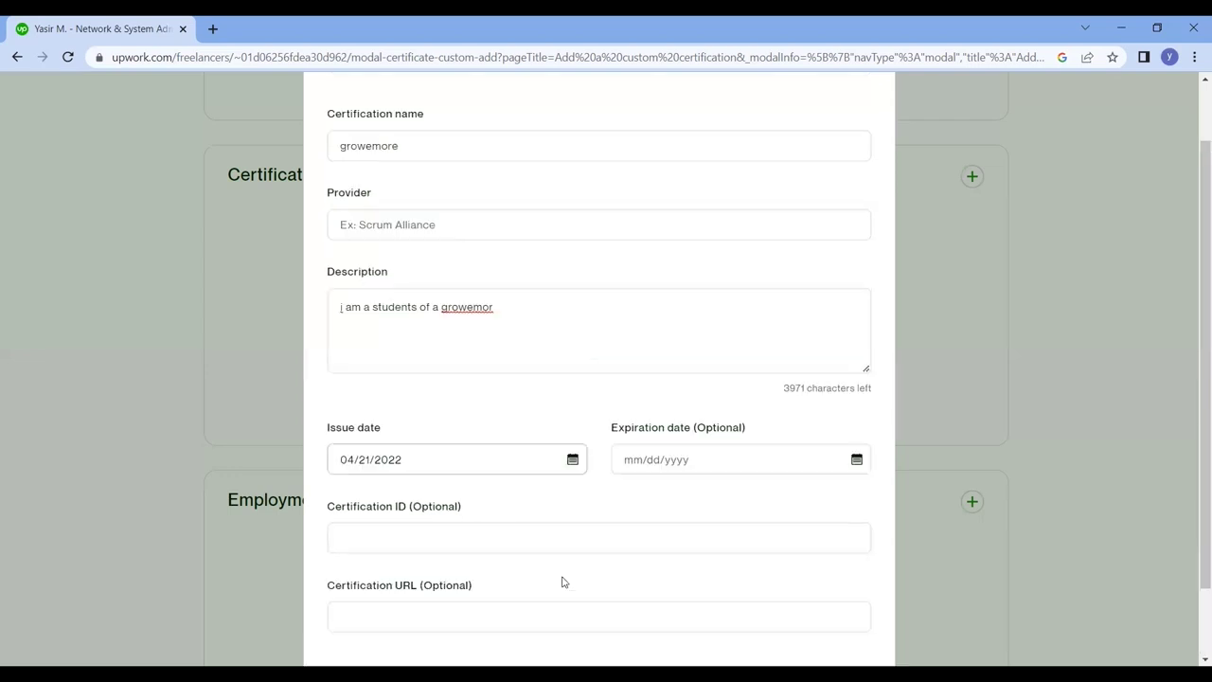
{"action": "left_click", "coordinate": [486, 276]}
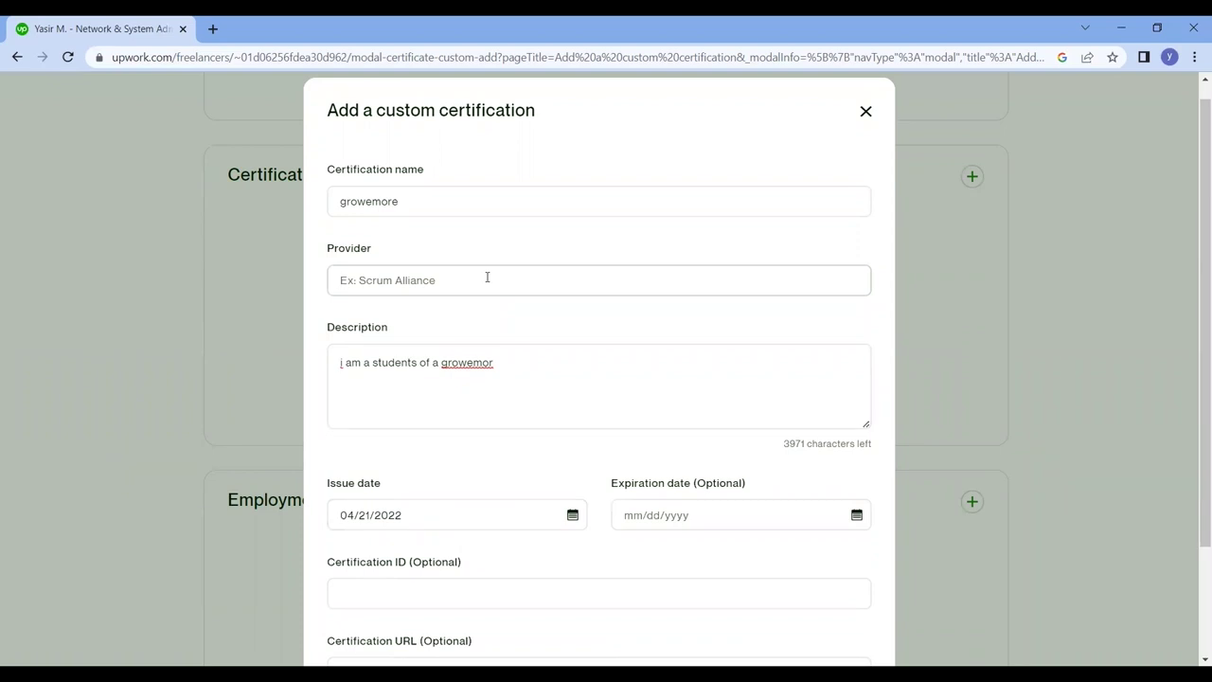
{"action": "type", "text": "growemorw"}
{"action": "scroll", "coordinate": [487, 276], "scroll_direction": "down", "scroll_amount": 2}
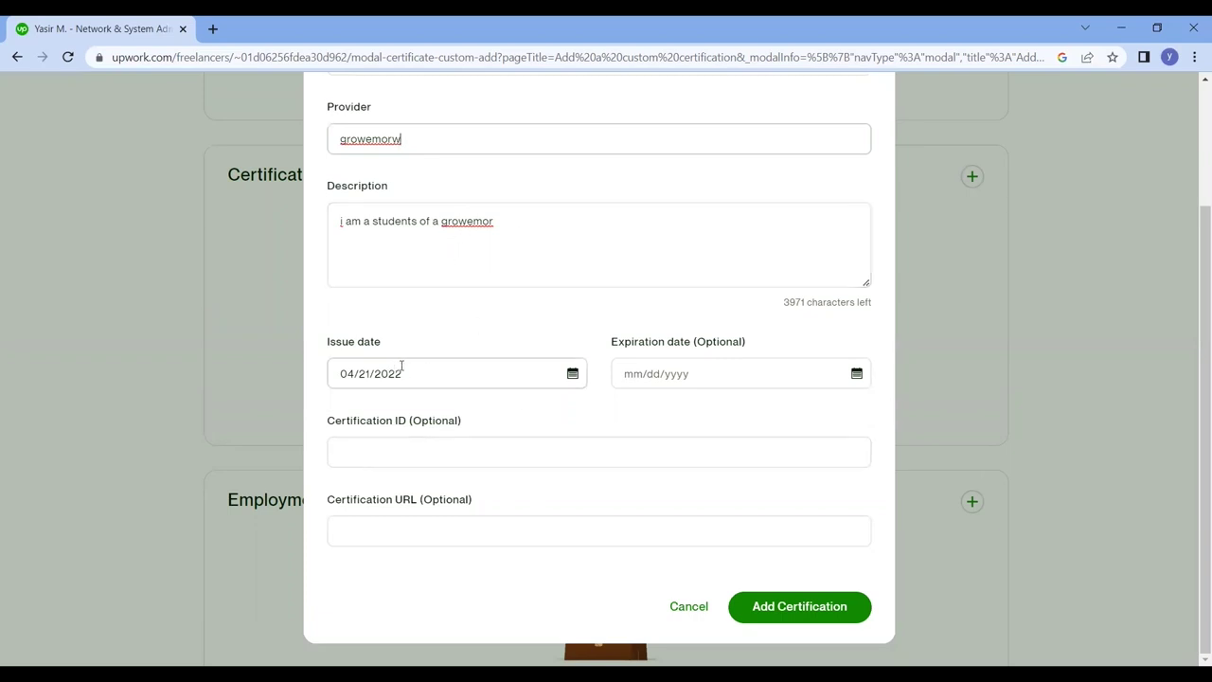
{"action": "left_click", "coordinate": [800, 607]}
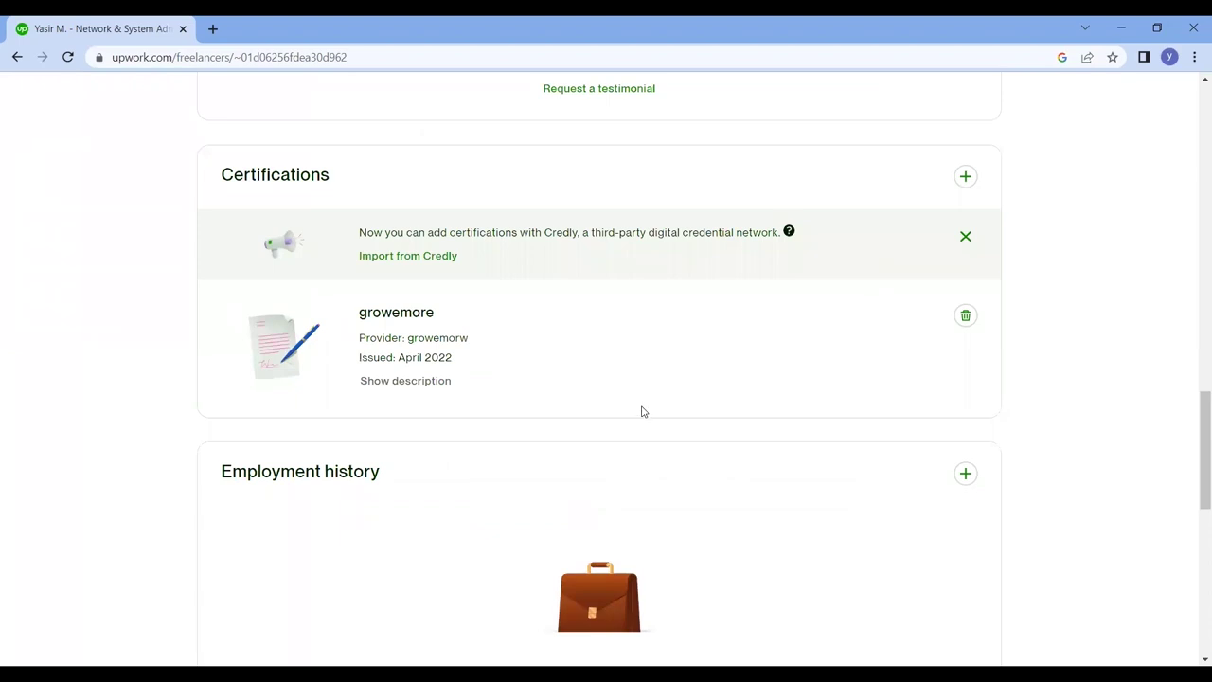
Leave the profile and return to the Find Work home page
{"action": "scroll", "coordinate": [554, 383], "scroll_direction": "up", "scroll_amount": 10}
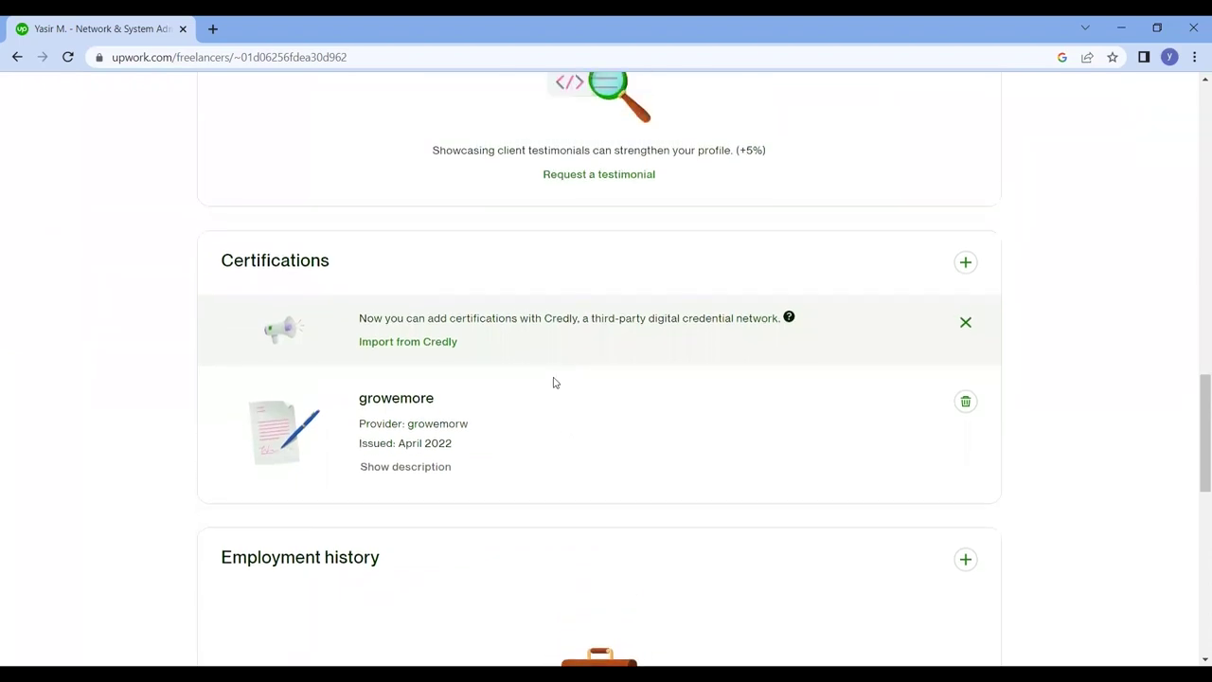
{"action": "scroll", "coordinate": [554, 382], "scroll_direction": "up", "scroll_amount": 5}
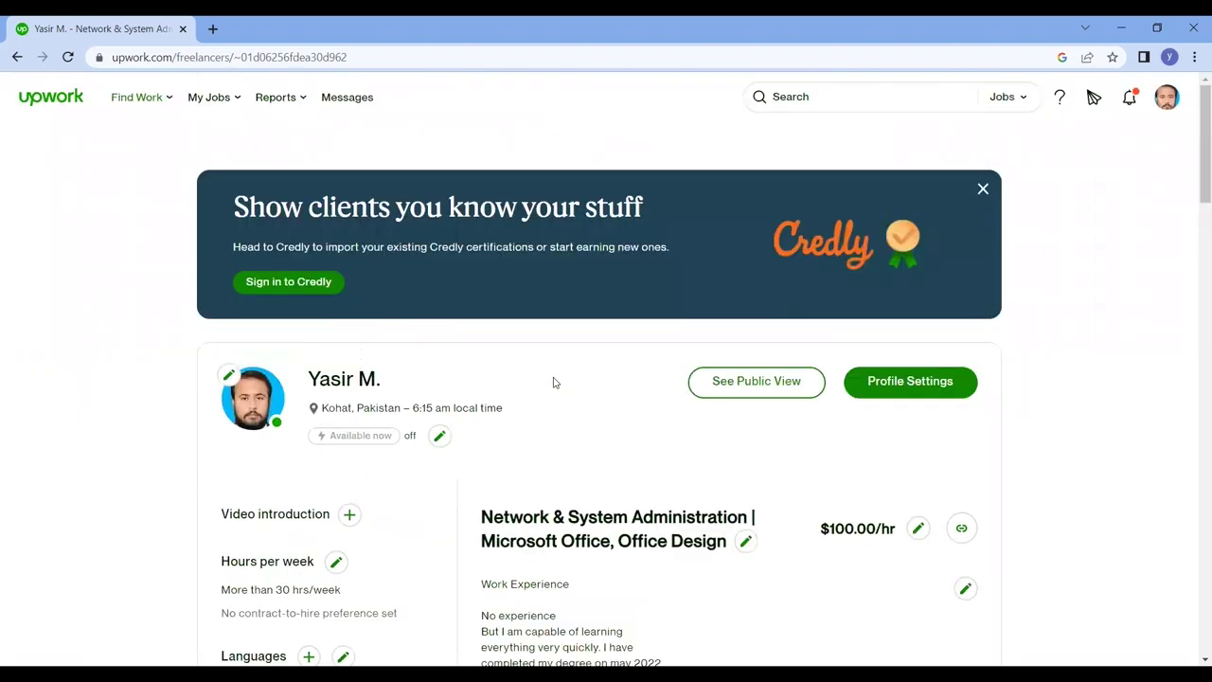
{"action": "left_click", "coordinate": [63, 93]}
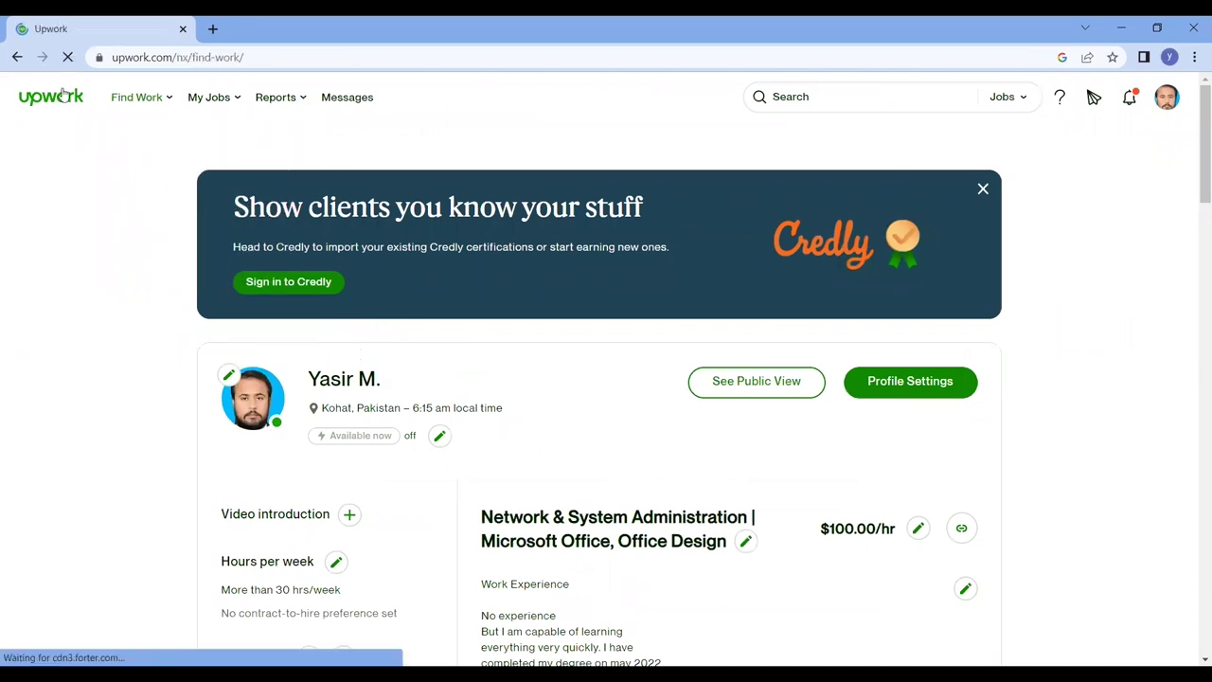